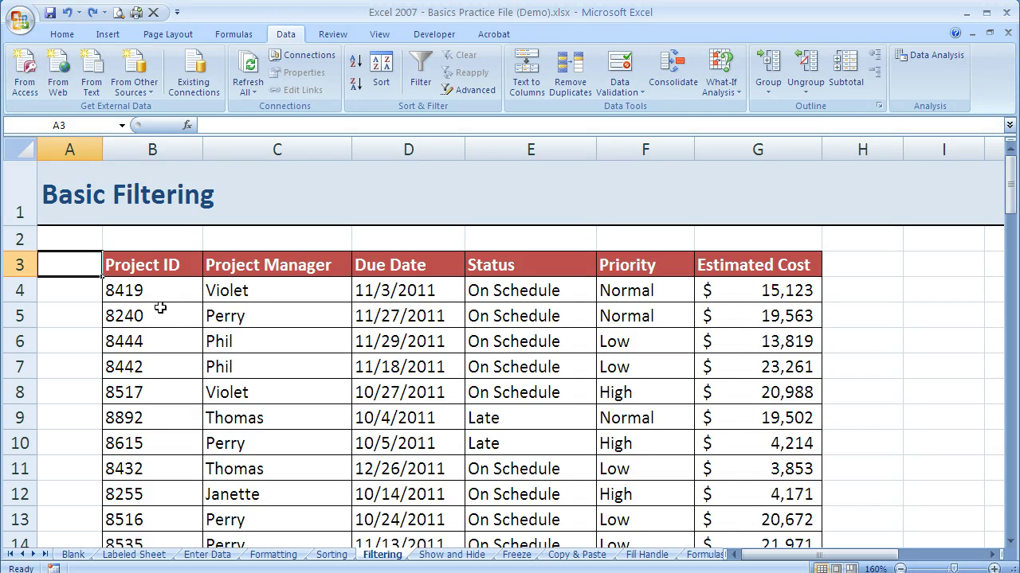
Examine the project records in rows 4 to 12 of the table on the Filtering sheet
{"action": "left_click_drag", "start_coordinate": [177, 318], "coordinate": [746, 367]}
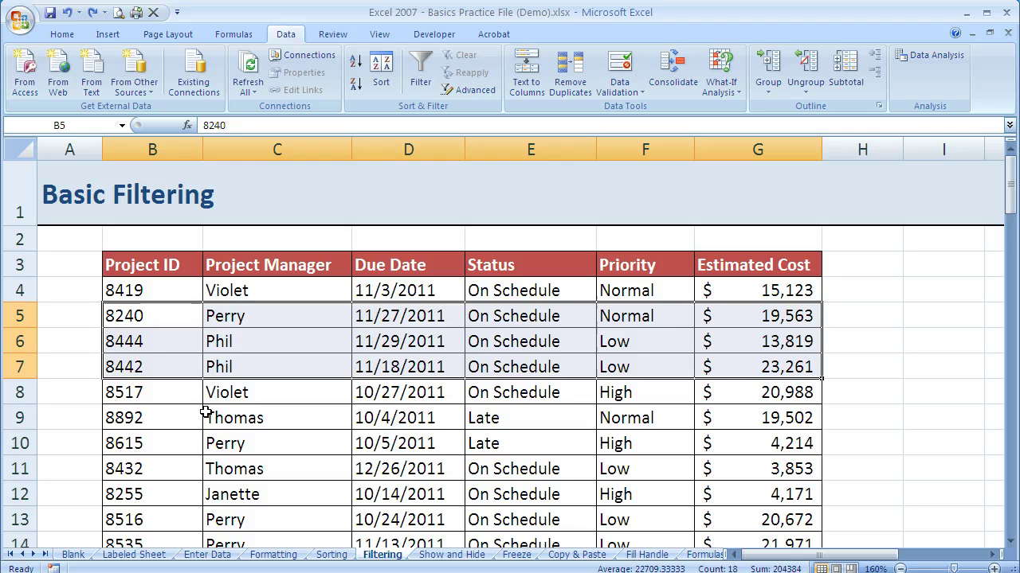
{"action": "left_click_drag", "start_coordinate": [176, 398], "coordinate": [741, 485]}
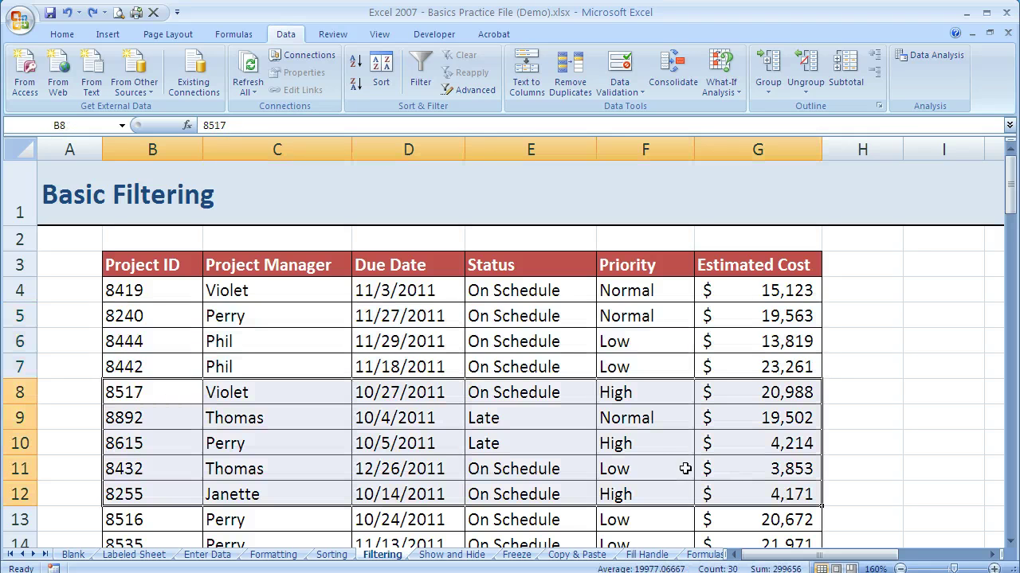
{"action": "left_click", "coordinate": [297, 300]}
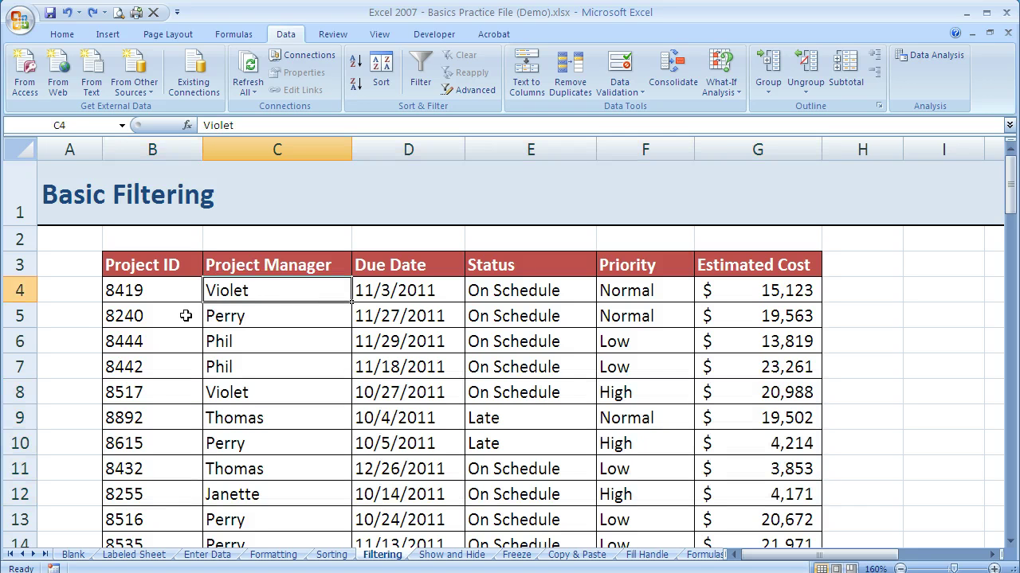
{"action": "left_click", "coordinate": [186, 317]}
{"action": "key", "text": "shift+Down"}
{"action": "key", "text": "shift+Right"}
{"action": "key", "text": "shift+Right"}
{"action": "key", "text": "shift+Right"}
{"action": "left_click_drag", "start_coordinate": [185, 316], "coordinate": [762, 365]}
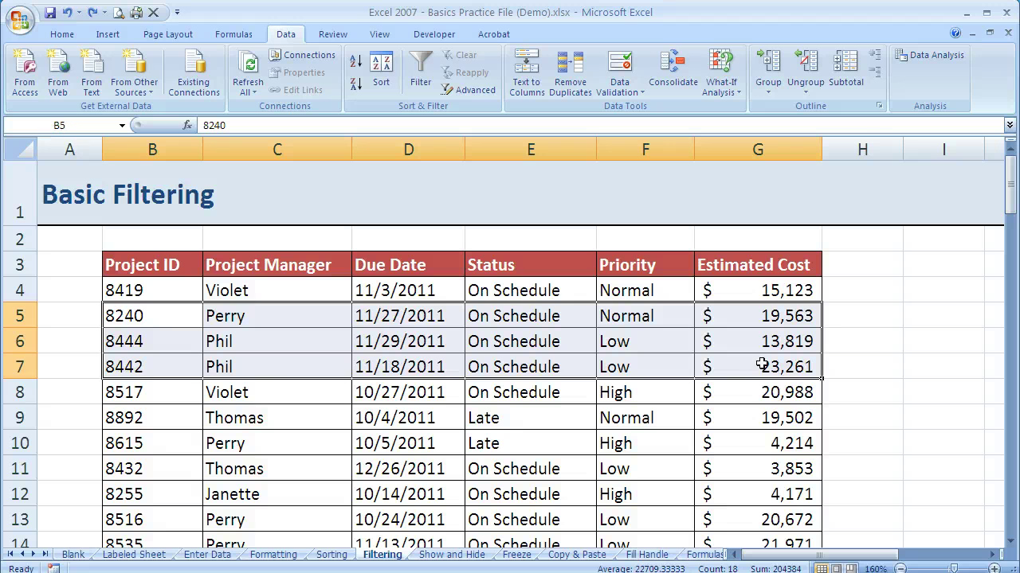
{"action": "left_click", "coordinate": [249, 423]}
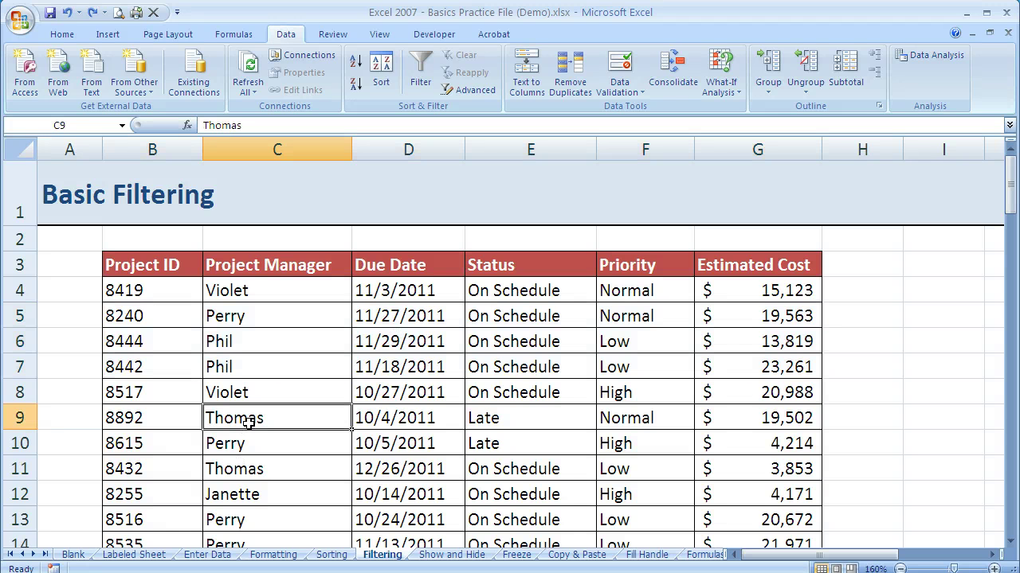
{"action": "left_click", "coordinate": [254, 286]}
Turn on filtering for the header cells B3:G3, from Project ID to Estimated Cost
{"action": "left_click", "coordinate": [150, 262]}
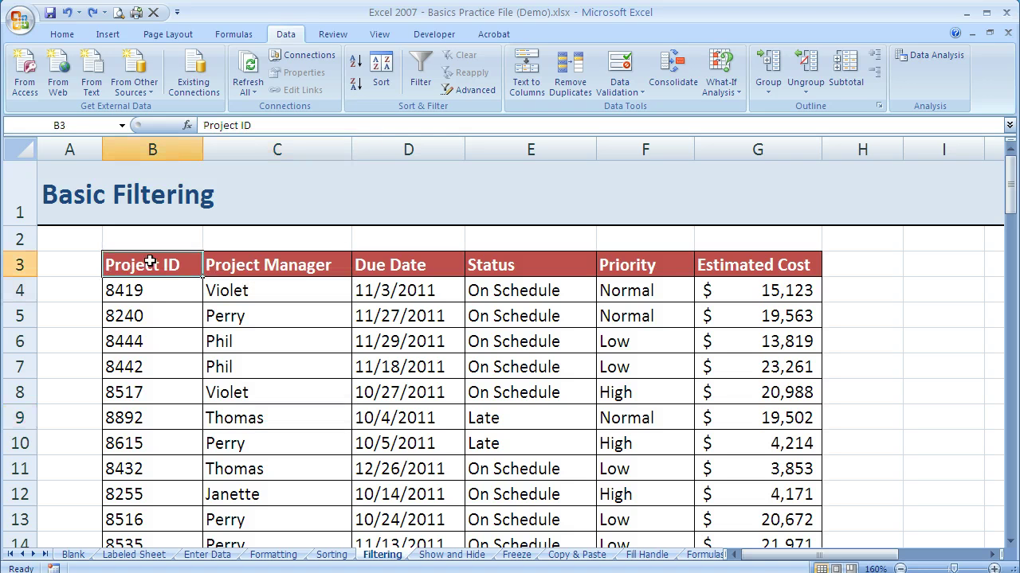
{"action": "left_click_drag", "start_coordinate": [150, 261], "coordinate": [738, 269]}
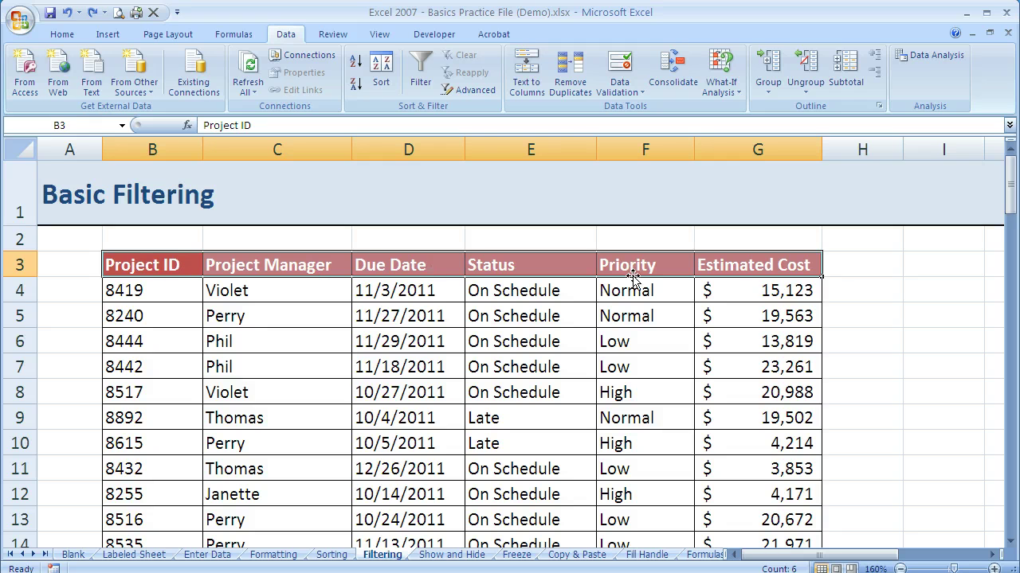
{"action": "left_click", "coordinate": [24, 265]}
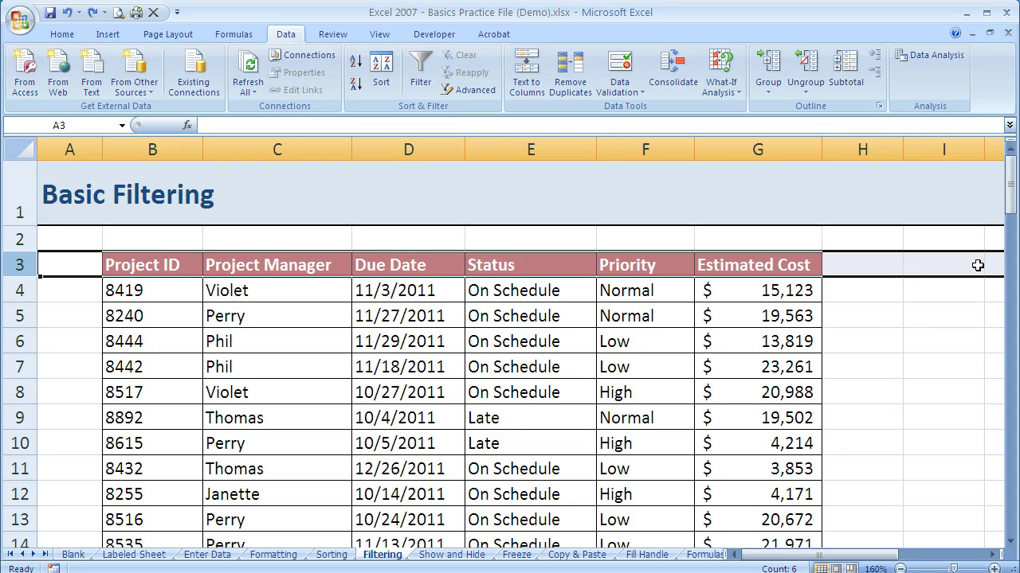
{"action": "left_click_drag", "start_coordinate": [168, 264], "coordinate": [725, 265]}
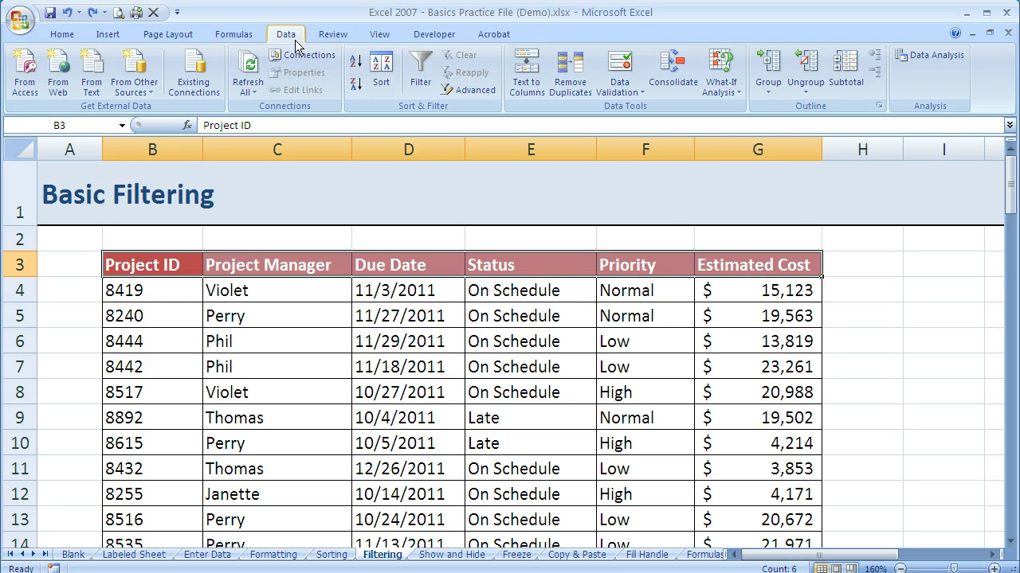
{"action": "left_click", "coordinate": [423, 70]}
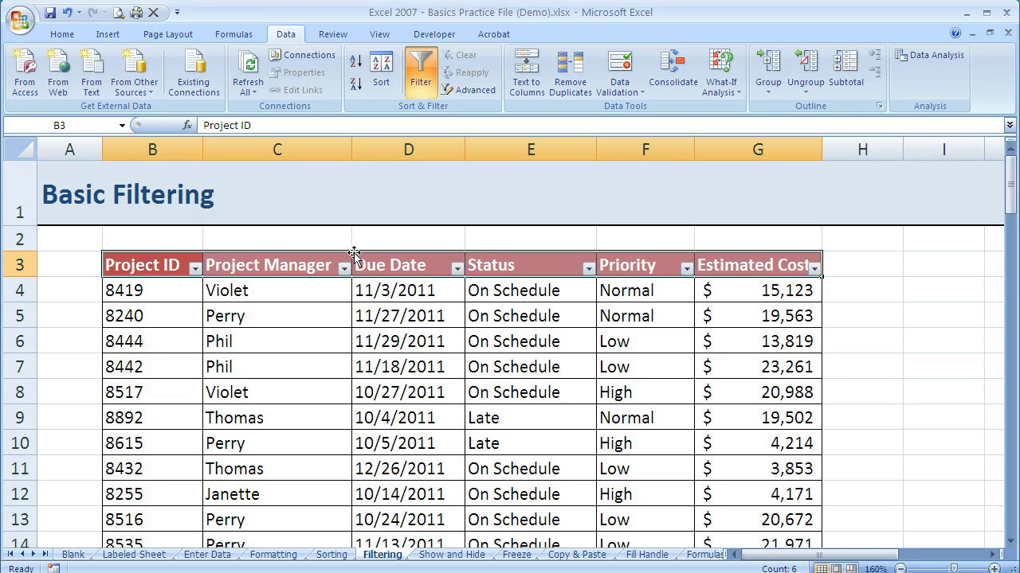
Filter the Project Manager column to show only the last manager in the list
{"action": "left_click", "coordinate": [250, 270]}
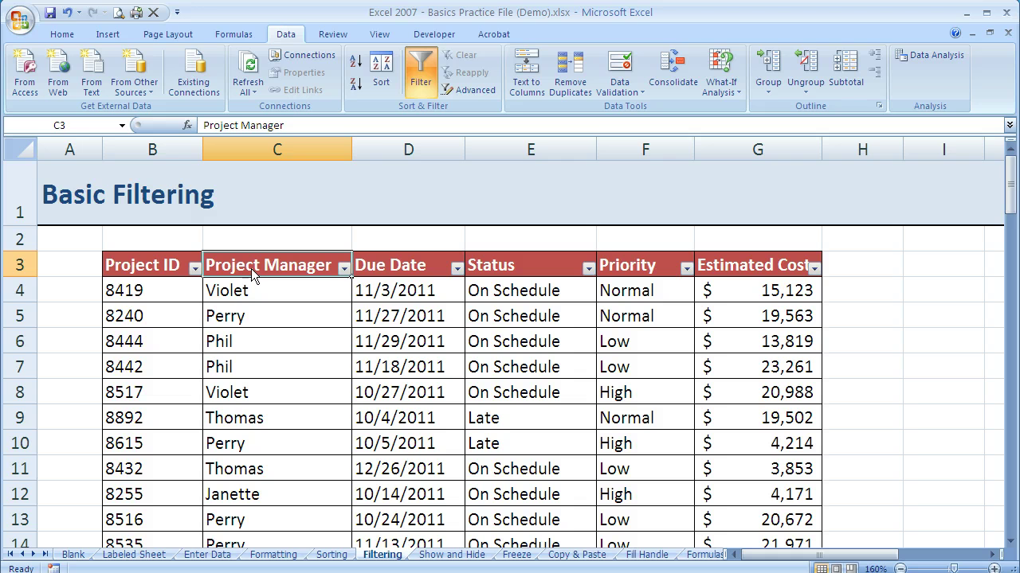
{"action": "left_click", "coordinate": [344, 269]}
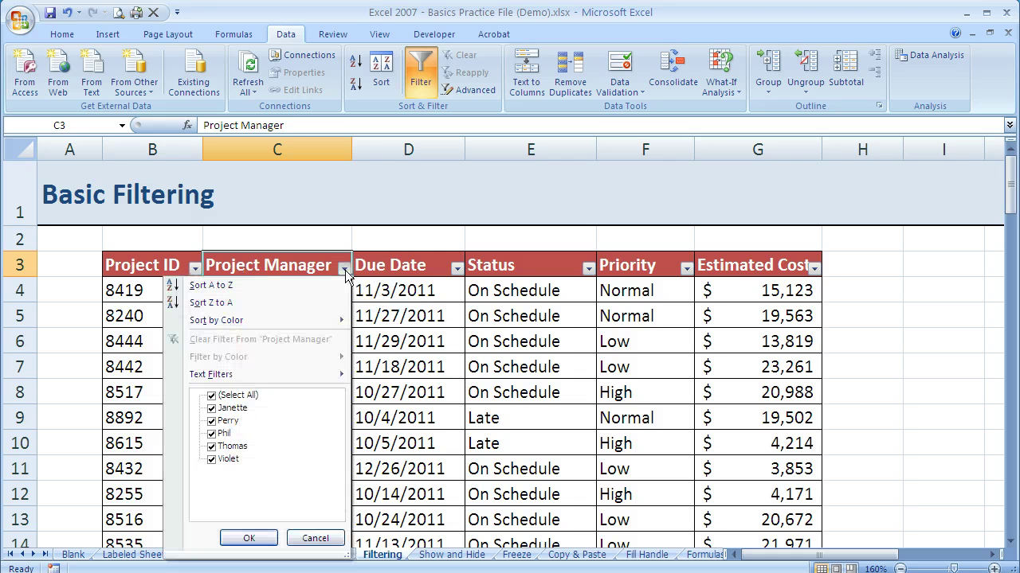
{"action": "left_click", "coordinate": [212, 395]}
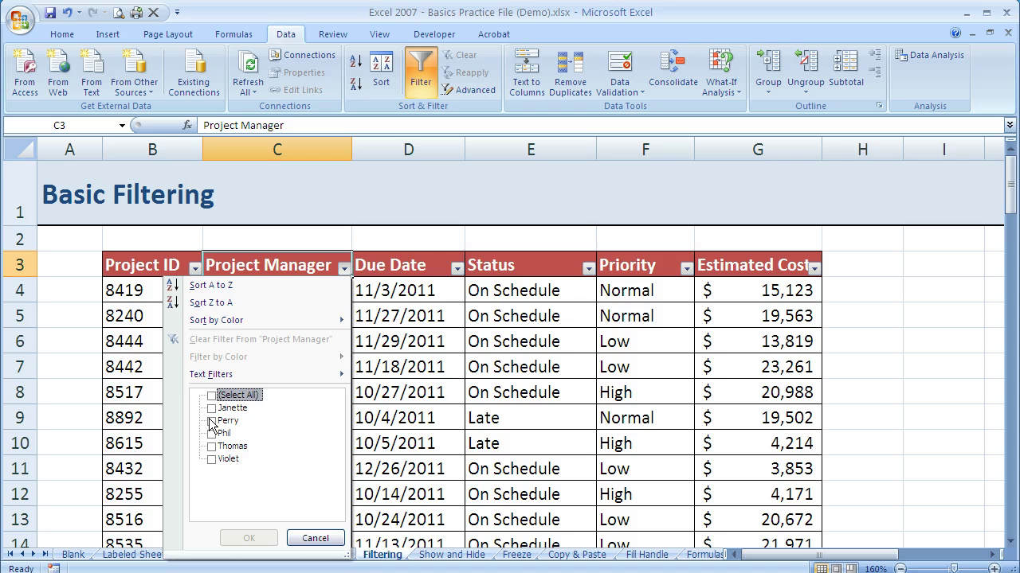
{"action": "left_click", "coordinate": [212, 460]}
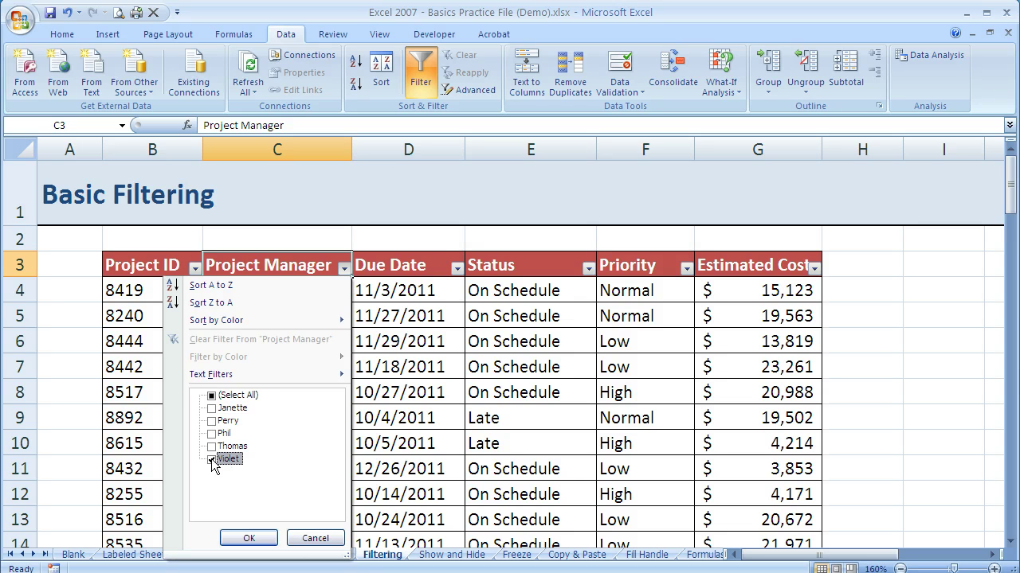
{"action": "left_click", "coordinate": [240, 540]}
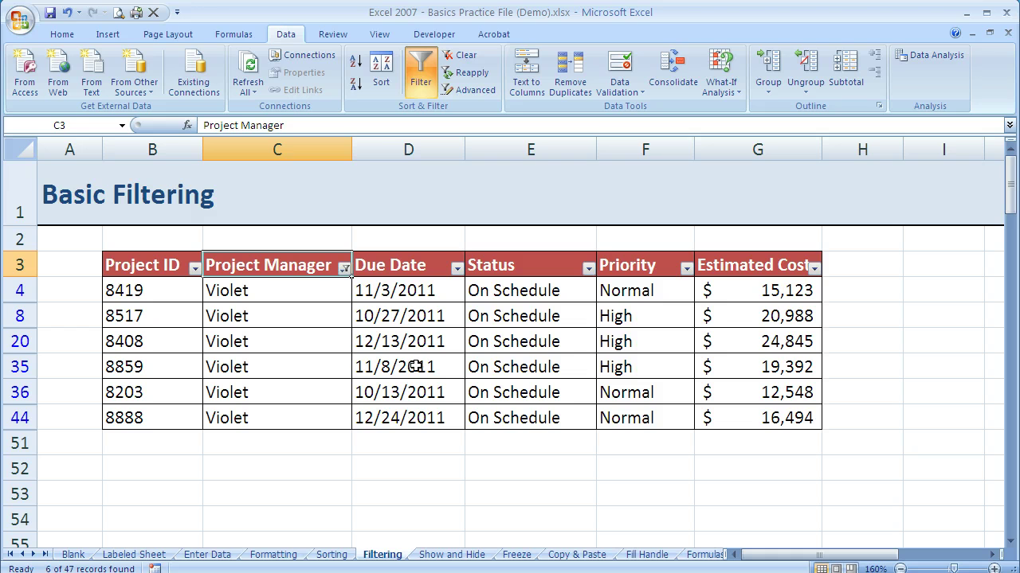
Review the filtered record in row 35 from Project ID across to Estimated Cost
{"action": "left_click", "coordinate": [408, 366]}
{"action": "left_click", "coordinate": [261, 363]}
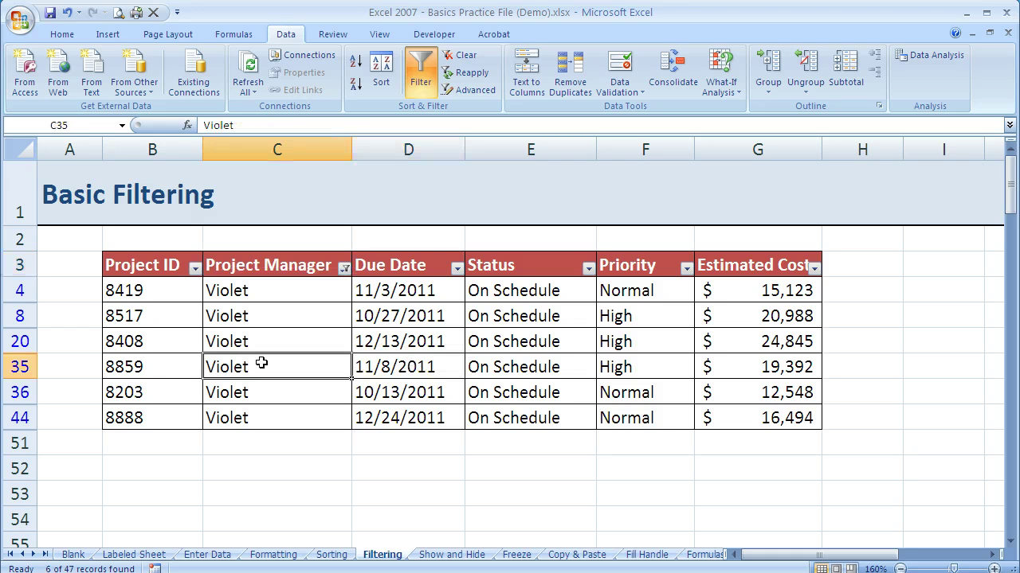
{"action": "key", "text": "Left"}
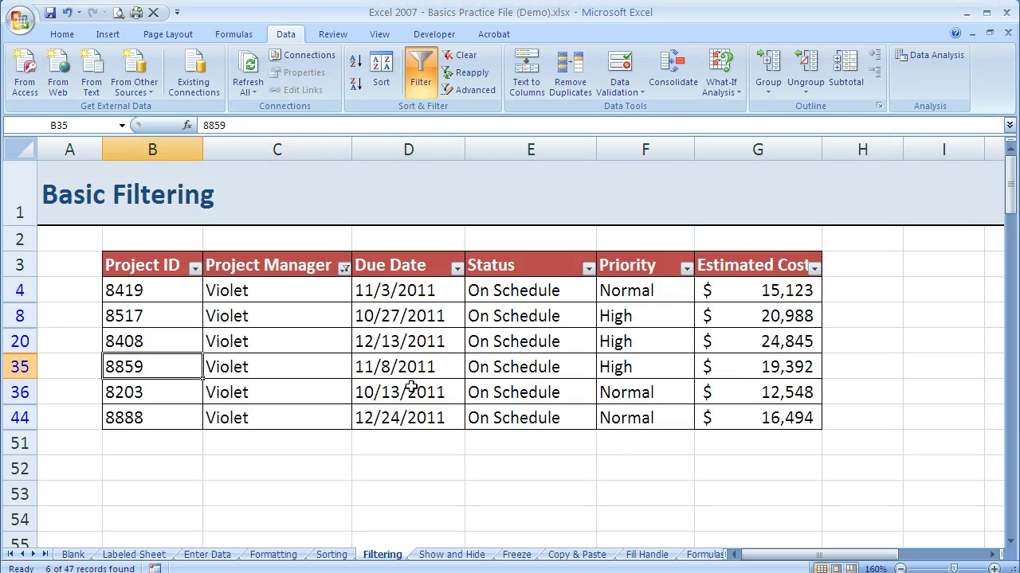
{"action": "left_click", "coordinate": [796, 370]}
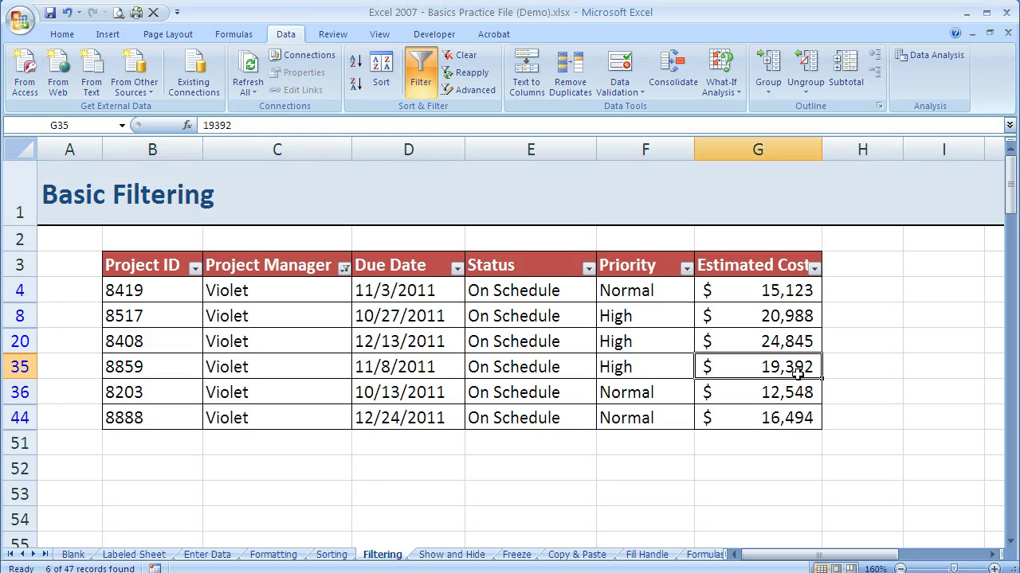
{"action": "left_click", "coordinate": [166, 371]}
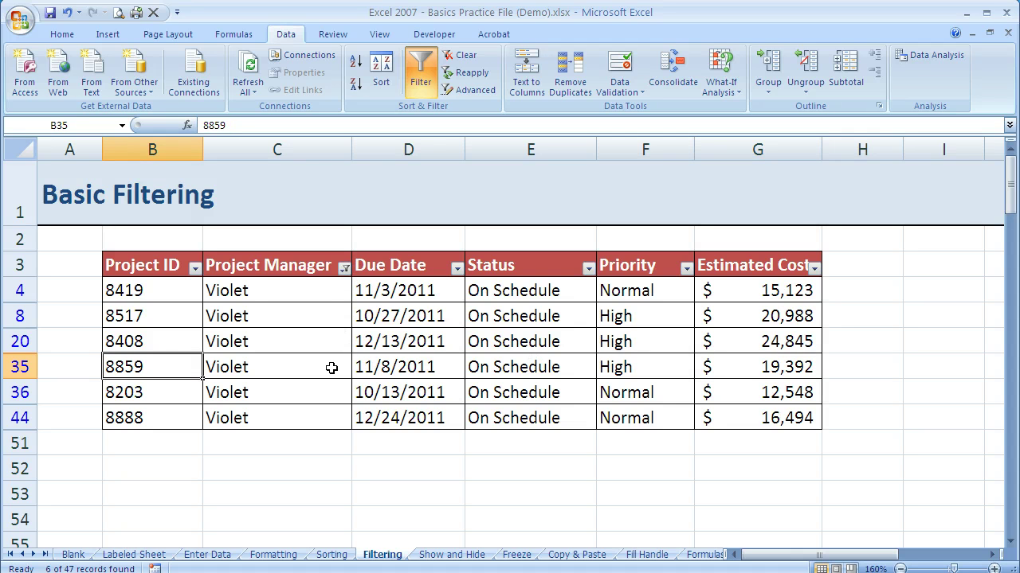
{"action": "left_click_drag", "start_coordinate": [168, 364], "coordinate": [761, 367]}
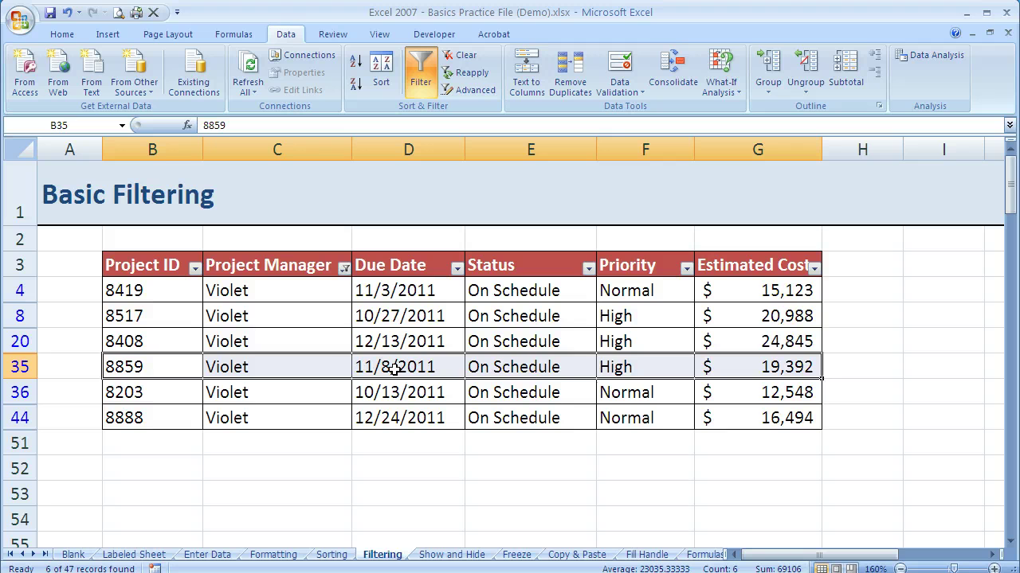
{"action": "left_click", "coordinate": [318, 360]}
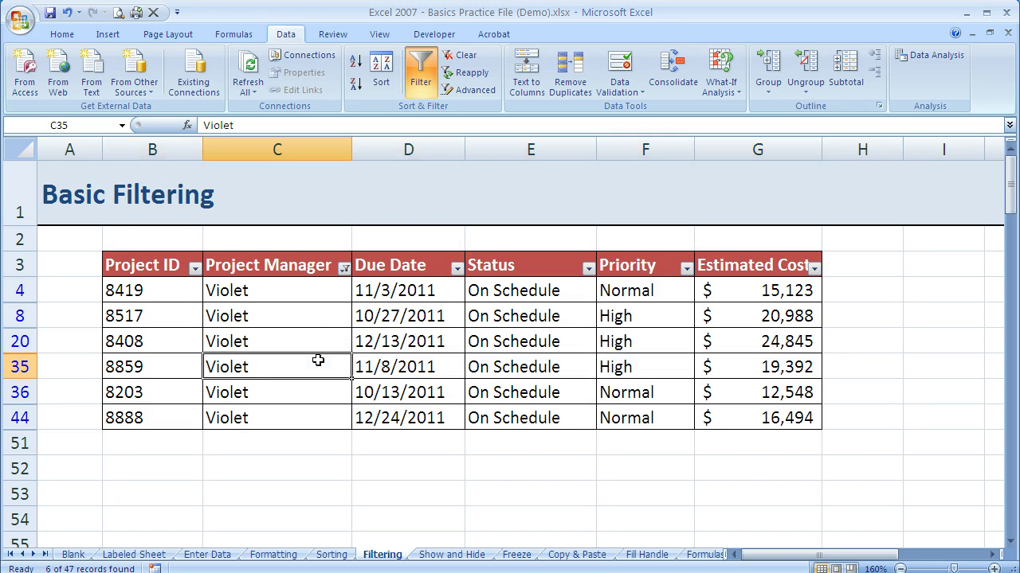
Clear the filter from the Project Manager column
{"action": "left_click", "coordinate": [346, 268]}
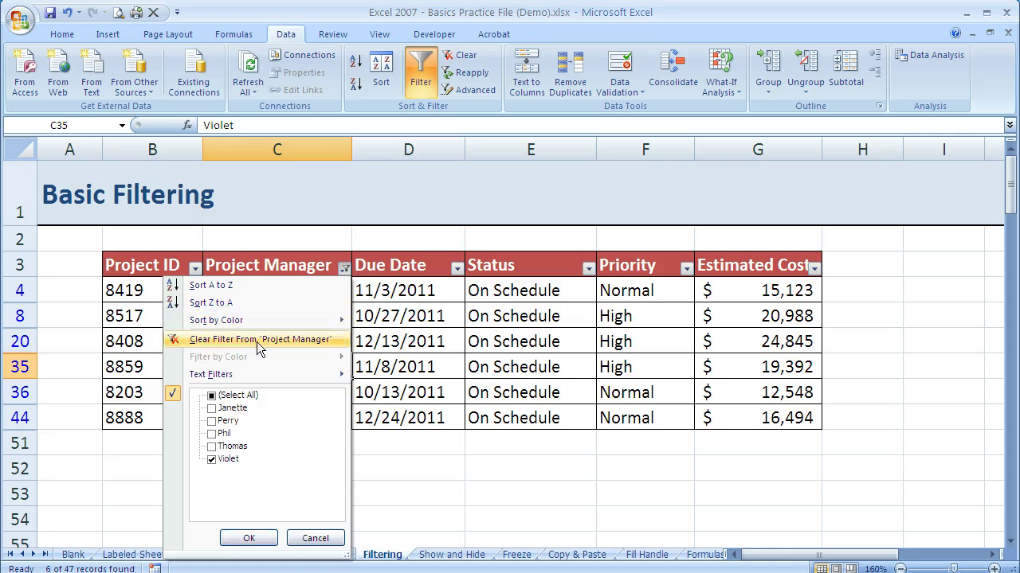
{"action": "left_click", "coordinate": [383, 322]}
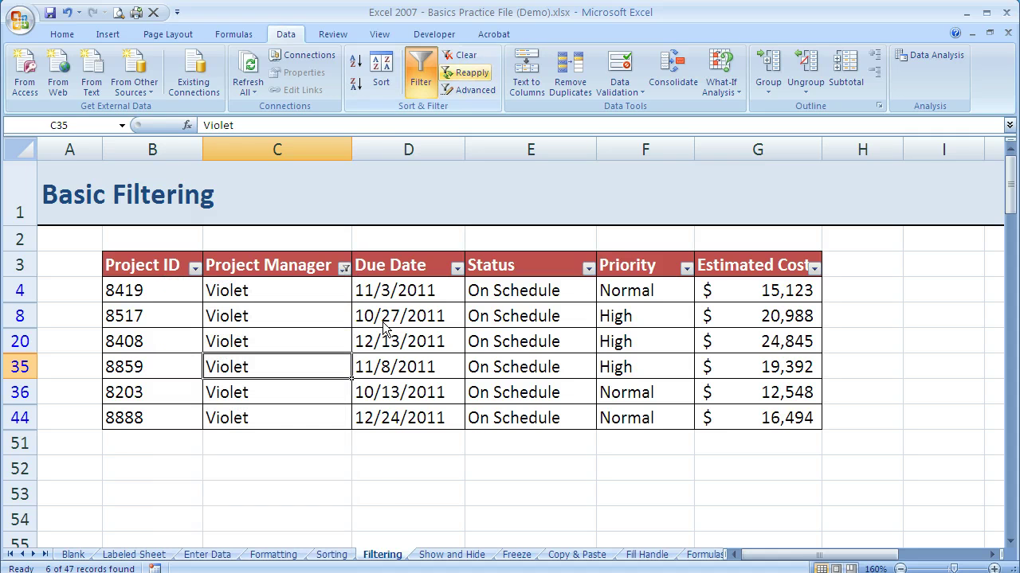
{"action": "left_click", "coordinate": [465, 54]}
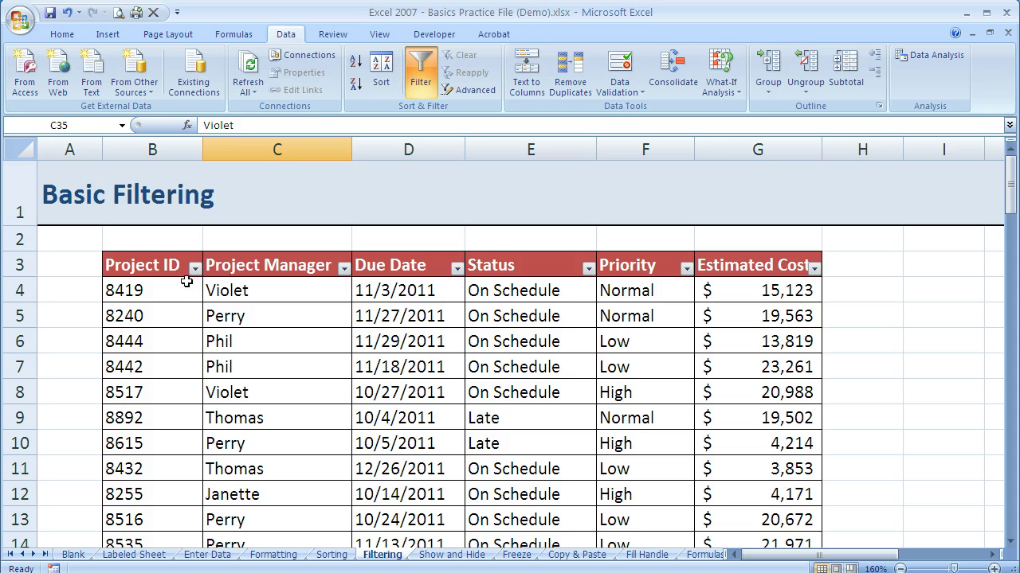
Filter the Project Manager column to the first and last managers in the list, and look through the matching records
{"action": "left_click", "coordinate": [343, 270]}
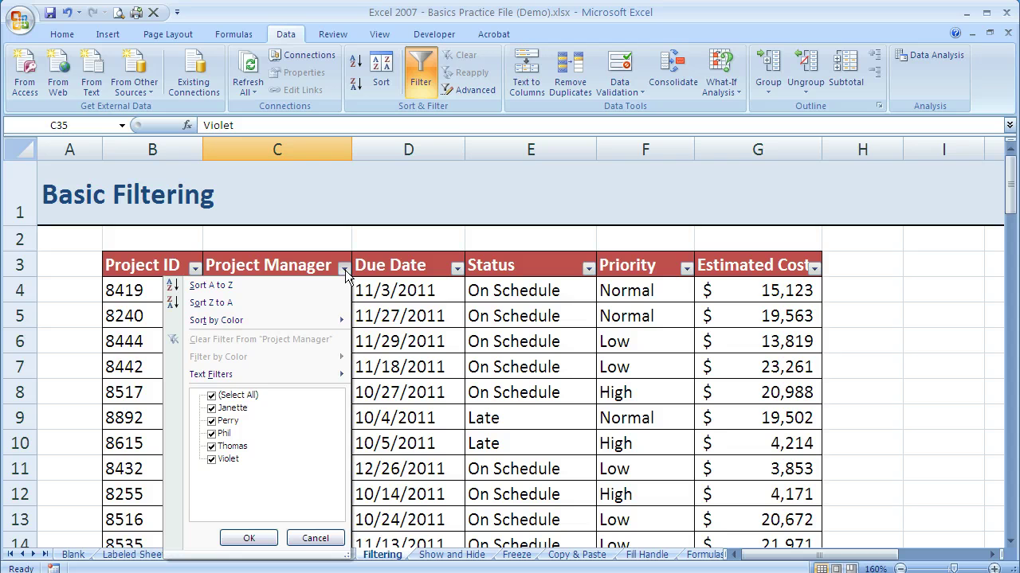
{"action": "left_click", "coordinate": [211, 395]}
{"action": "left_click", "coordinate": [213, 408]}
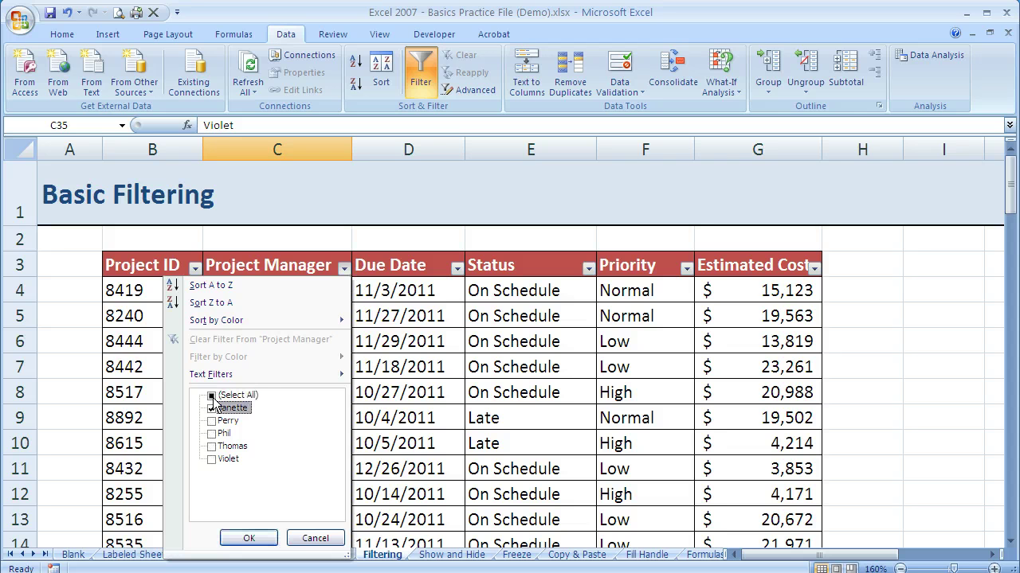
{"action": "key", "text": "Down"}
{"action": "key", "text": "Down"}
{"action": "key", "text": "Down"}
{"action": "key", "text": "Down"}
{"action": "key", "text": "space"}
{"action": "left_click", "coordinate": [232, 536]}
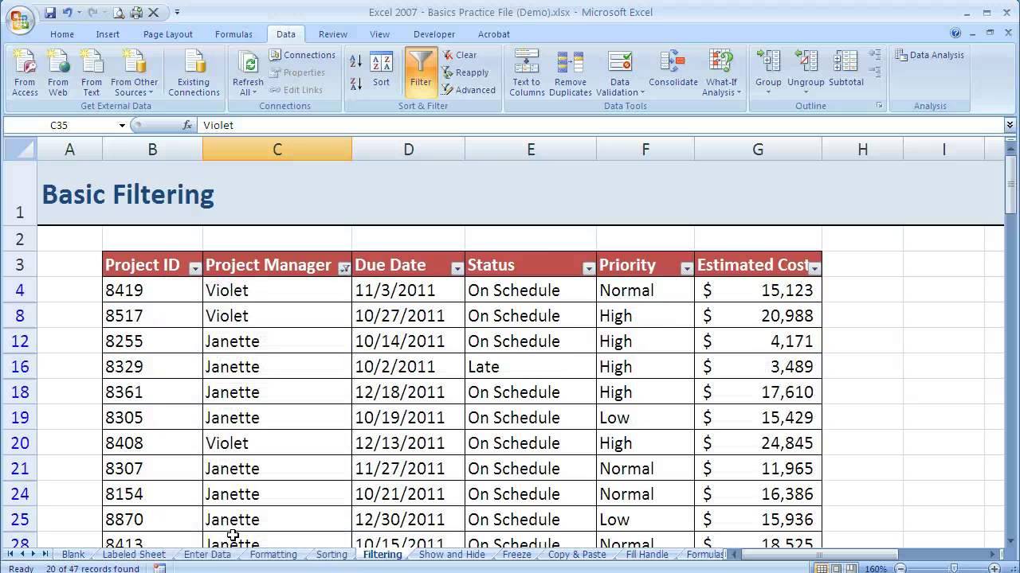
{"action": "scroll", "coordinate": [233, 422], "scroll_direction": "down", "scroll_amount": 3}
{"action": "scroll", "coordinate": [234, 422], "scroll_direction": "up", "scroll_amount": 2}
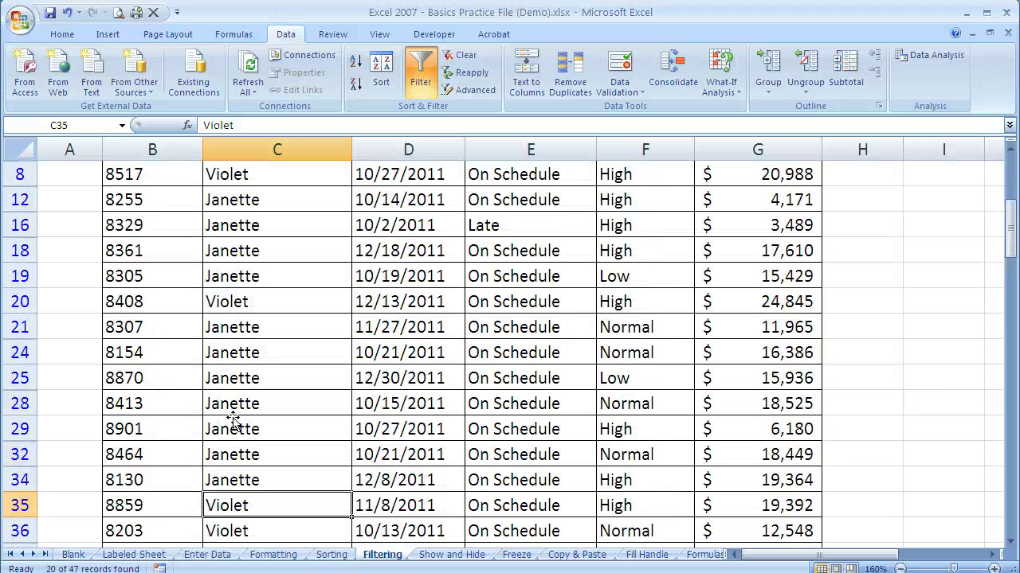
{"action": "scroll", "coordinate": [234, 421], "scroll_direction": "up", "scroll_amount": 2}
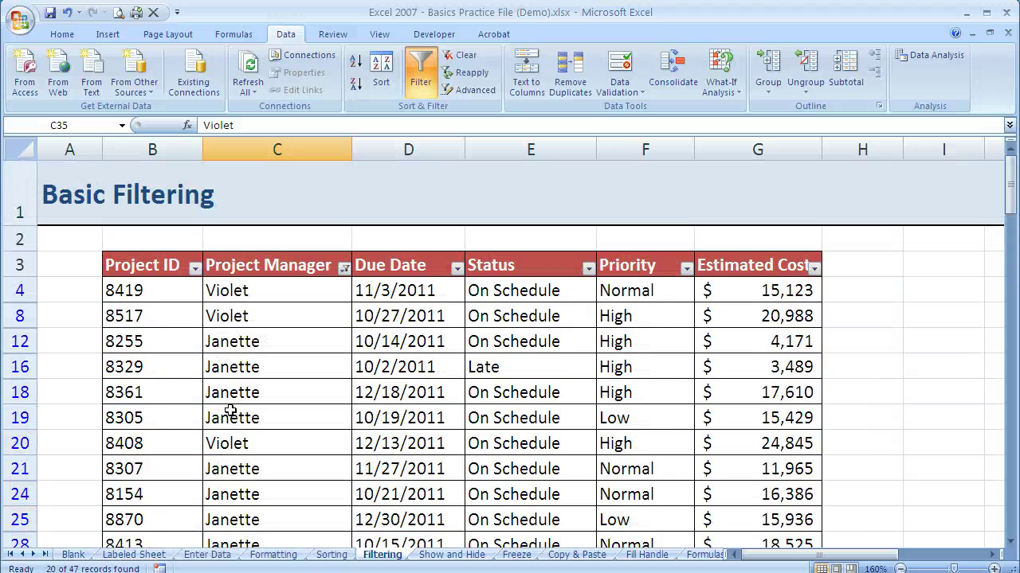
Look through the December days in the Due Date filter list, and filter the column to dates from Last Month
{"action": "left_click", "coordinate": [458, 268]}
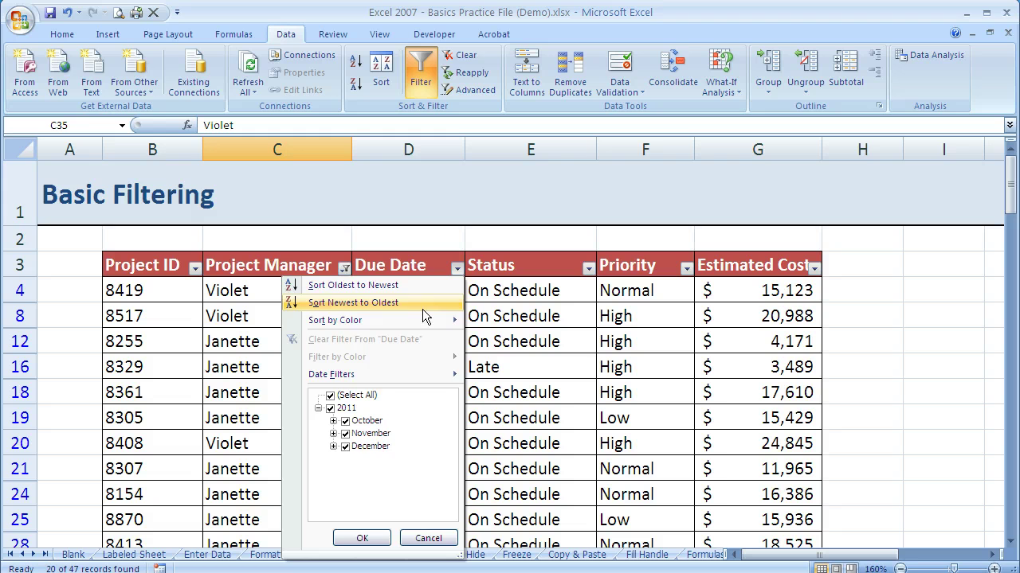
{"action": "left_click", "coordinate": [457, 268]}
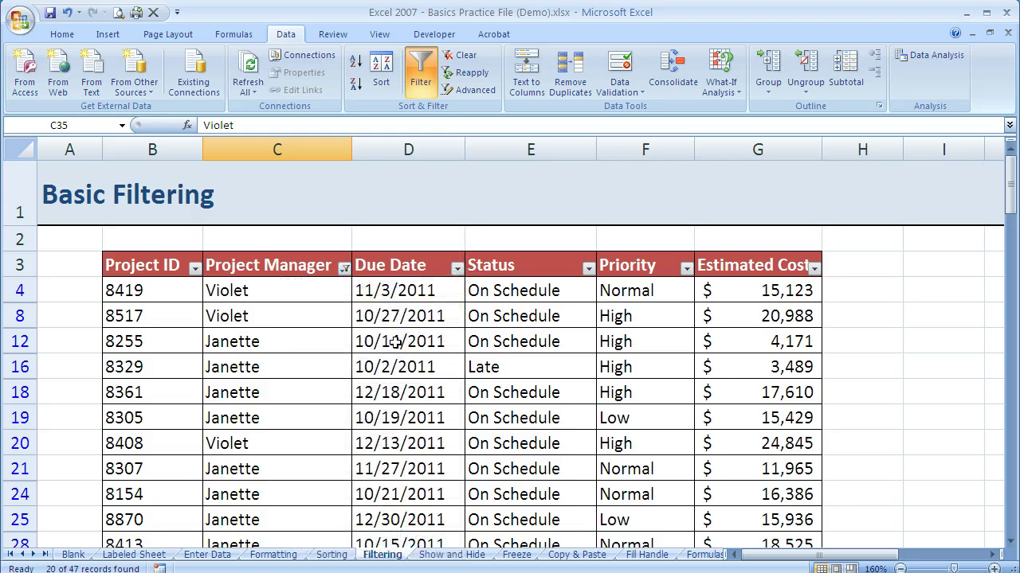
{"action": "left_click", "coordinate": [457, 268]}
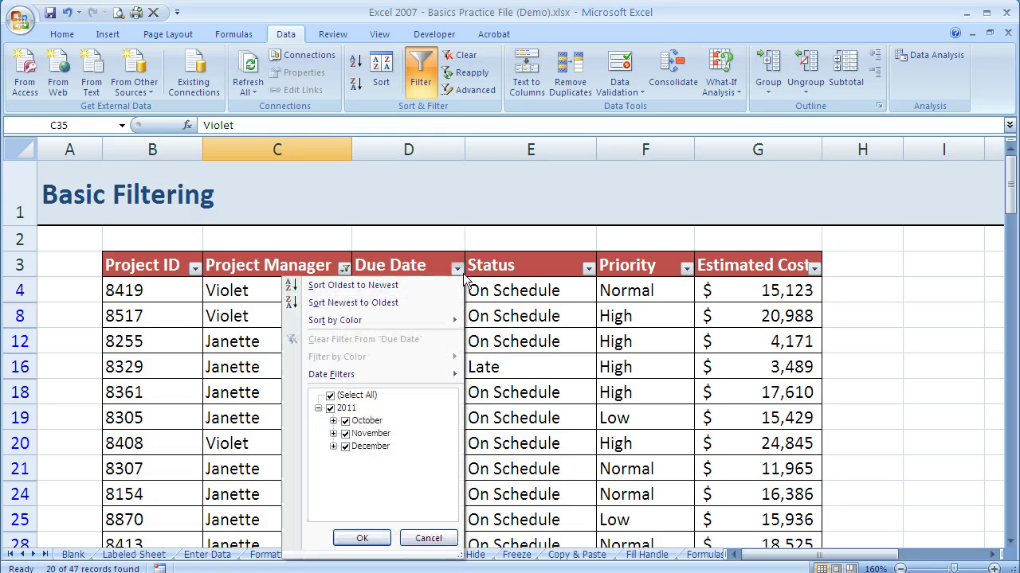
{"action": "left_click", "coordinate": [333, 447]}
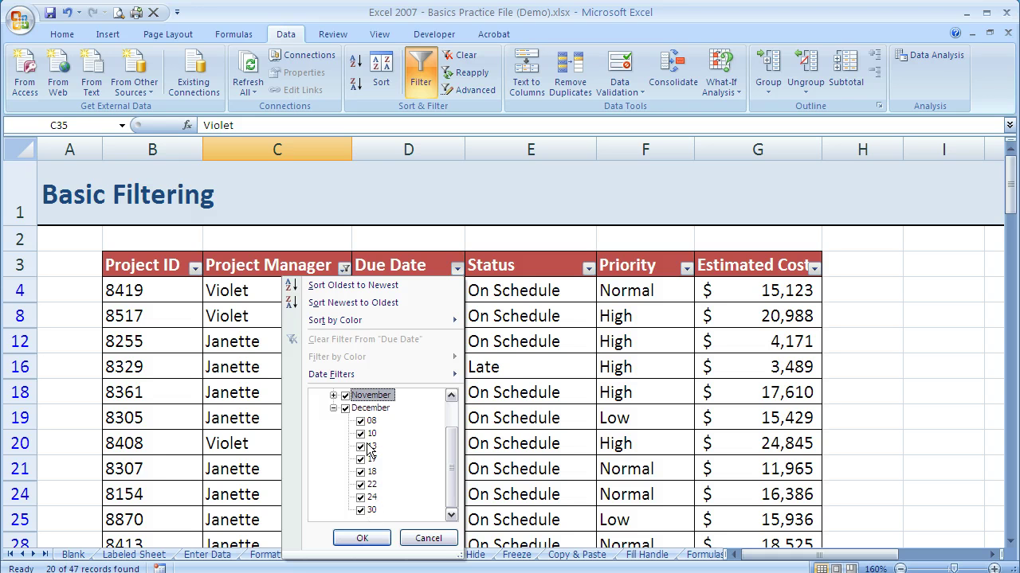
{"action": "left_click", "coordinate": [333, 408]}
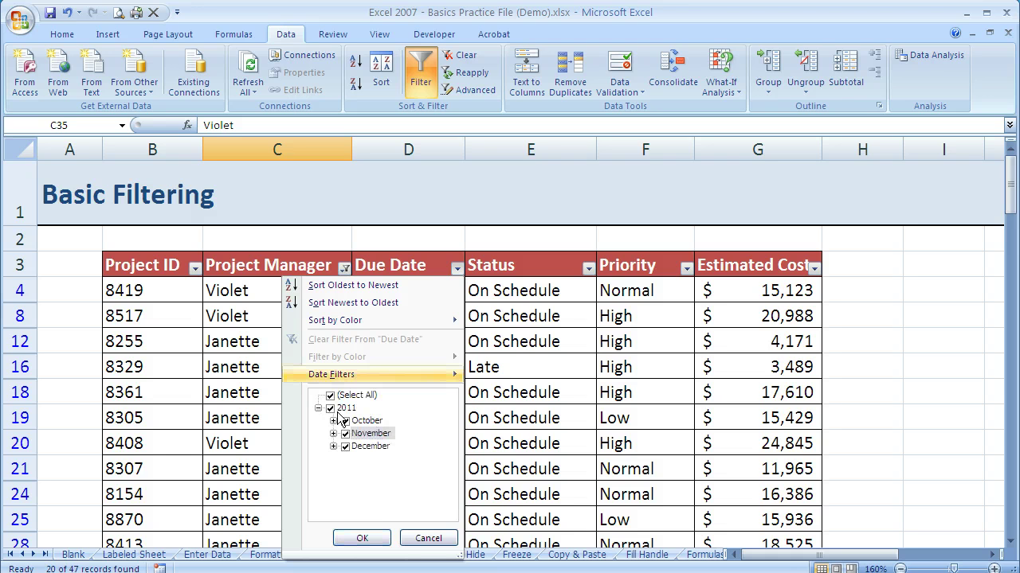
{"action": "mouse_move", "coordinate": [331, 374]}
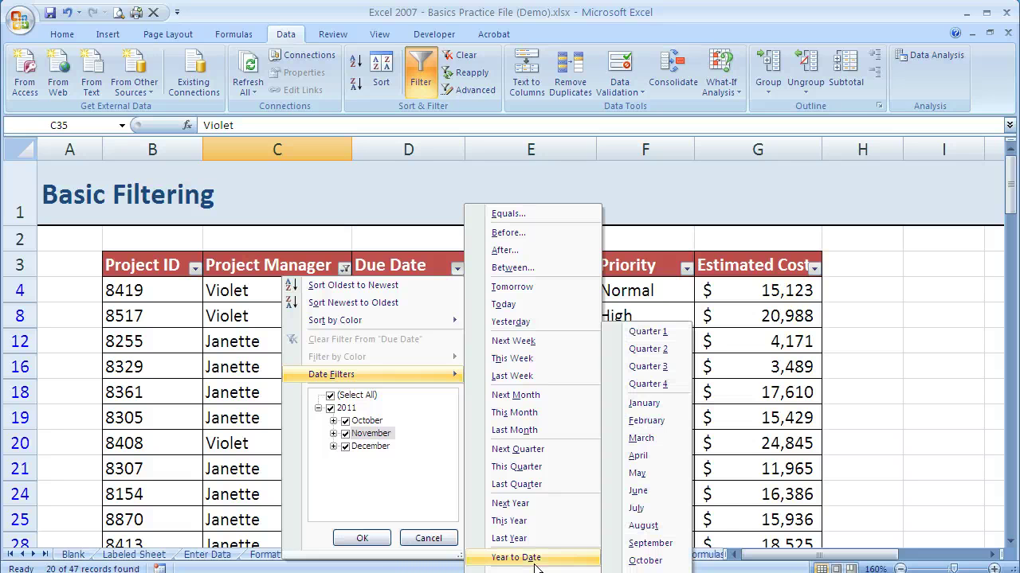
{"action": "left_click", "coordinate": [532, 433]}
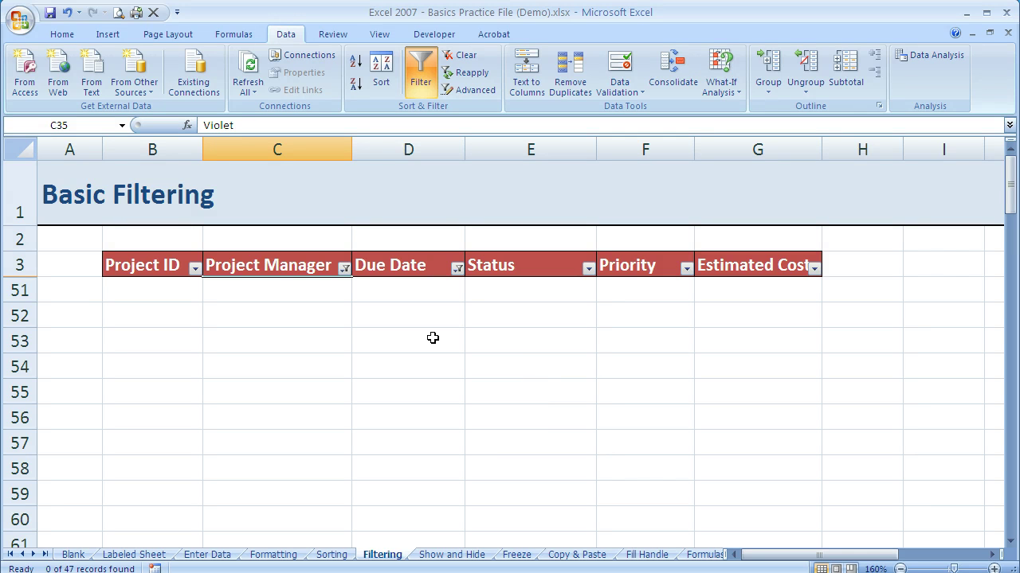
Change the date filter on the Due Date column to This Month
{"action": "left_click", "coordinate": [463, 274]}
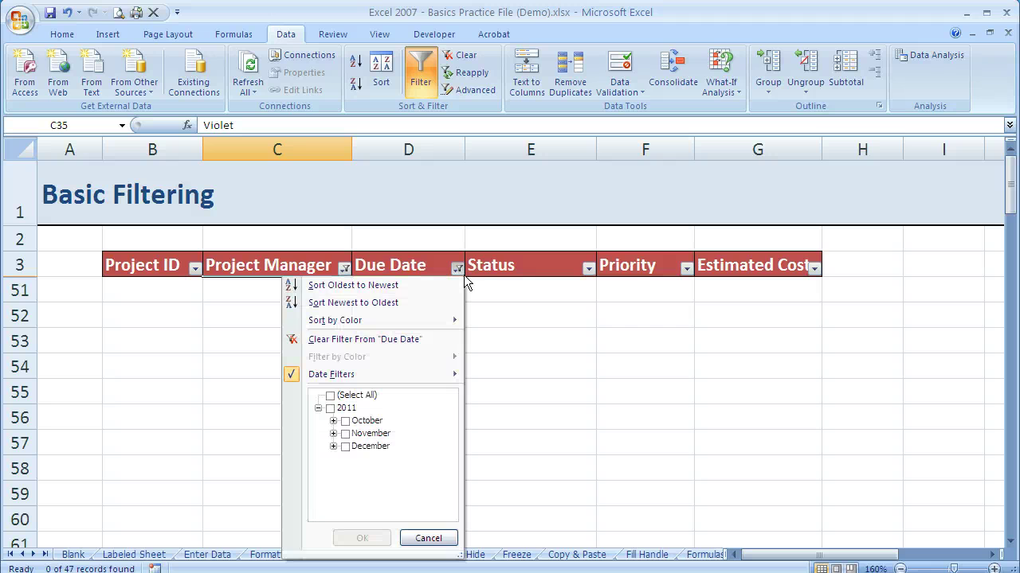
{"action": "mouse_move", "coordinate": [461, 379]}
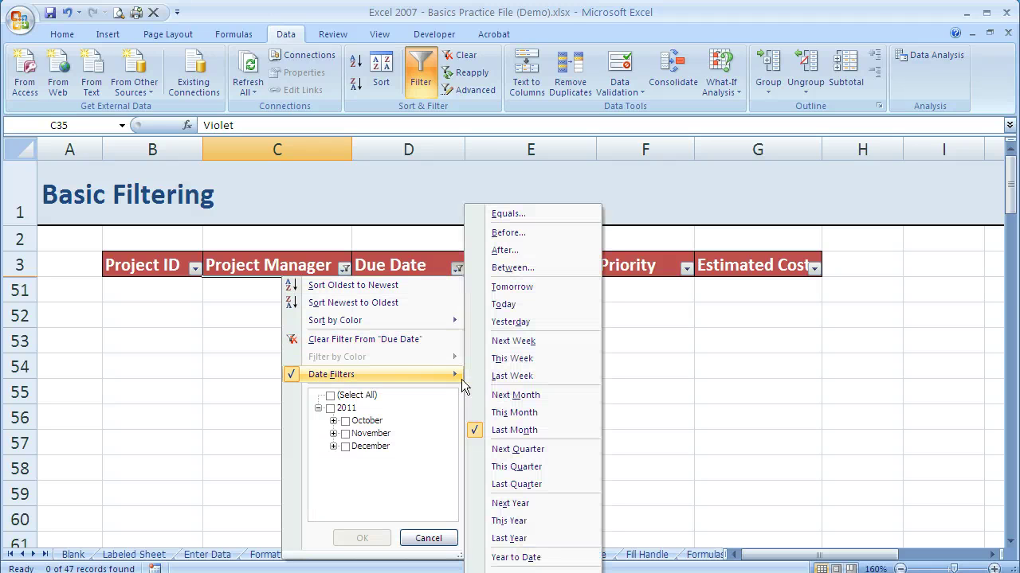
{"action": "left_click", "coordinate": [520, 413]}
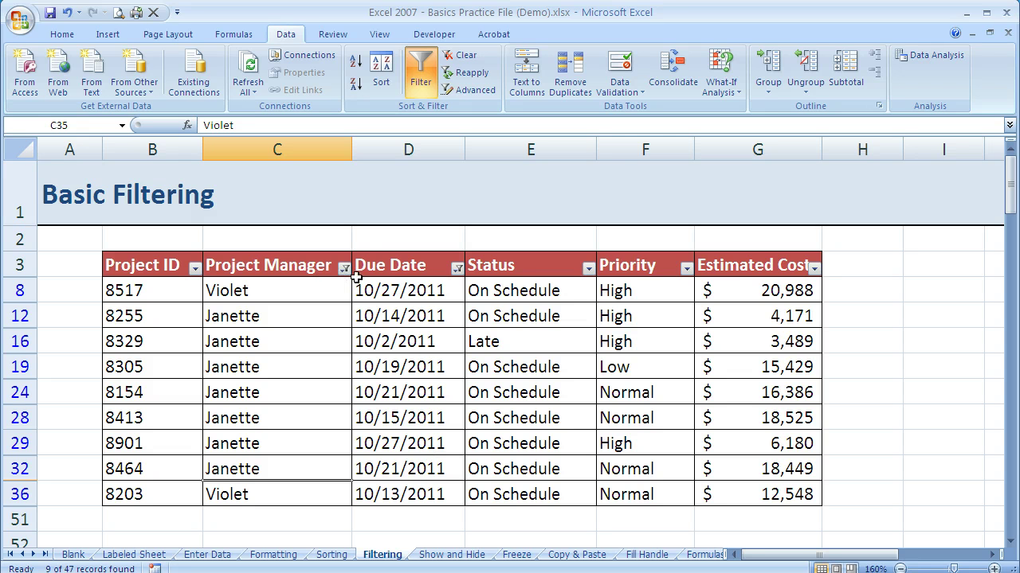
Filter the Priority column to show only the High priority projects
{"action": "scroll", "coordinate": [333, 287], "scroll_direction": "up", "scroll_amount": 4}
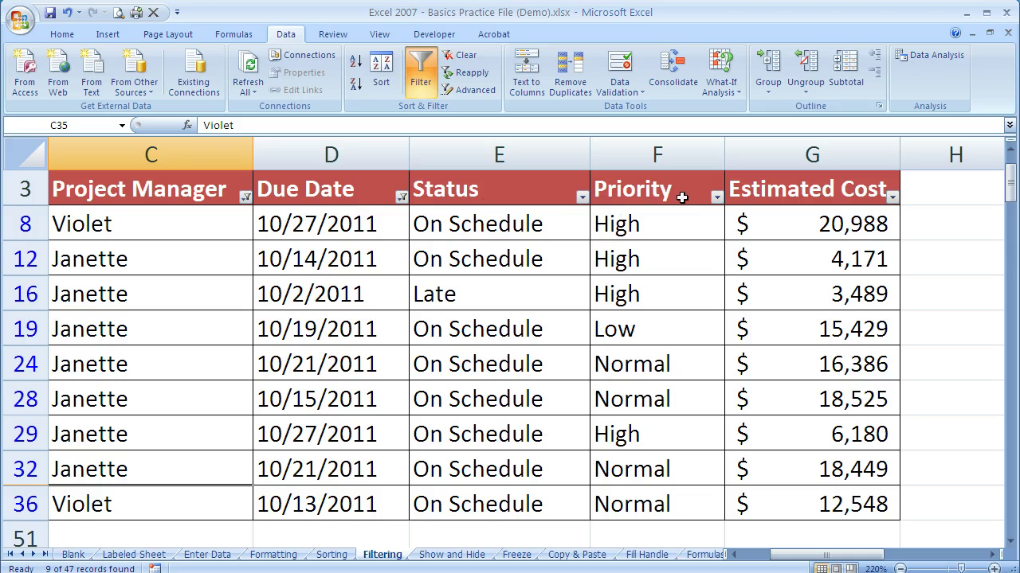
{"action": "left_click", "coordinate": [716, 196]}
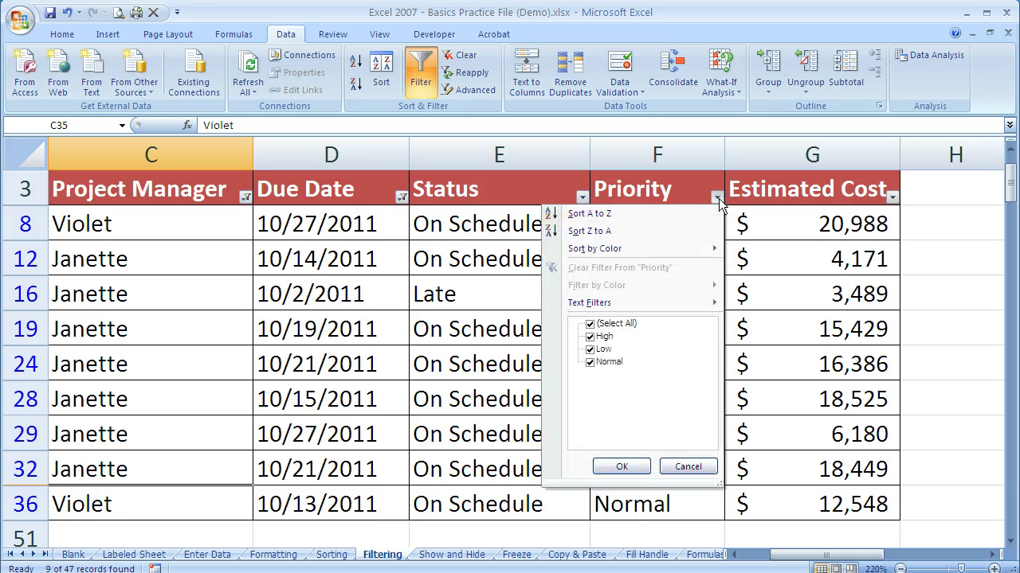
{"action": "left_click", "coordinate": [587, 325]}
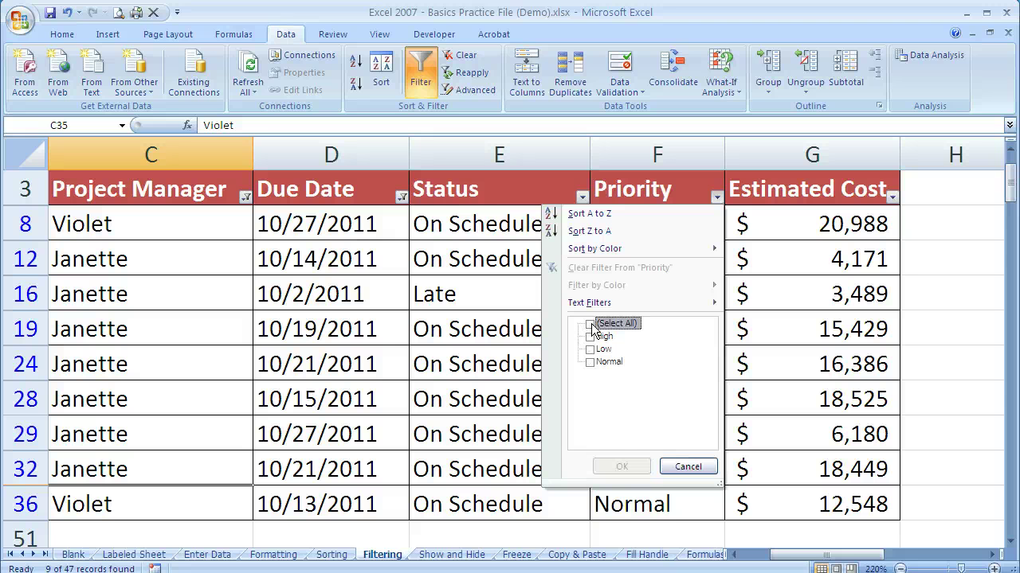
{"action": "left_click", "coordinate": [590, 337]}
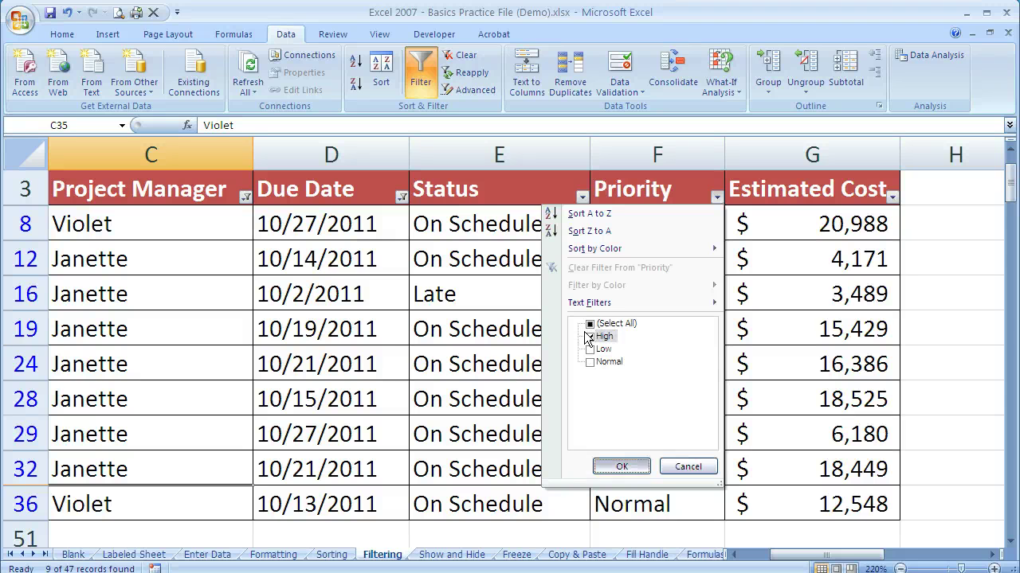
{"action": "key", "text": "Return"}
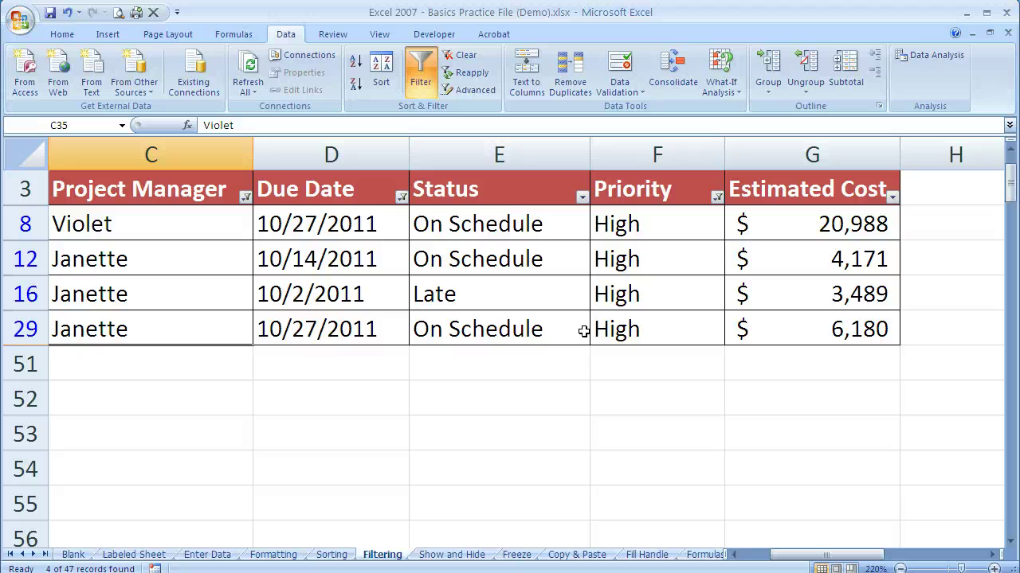